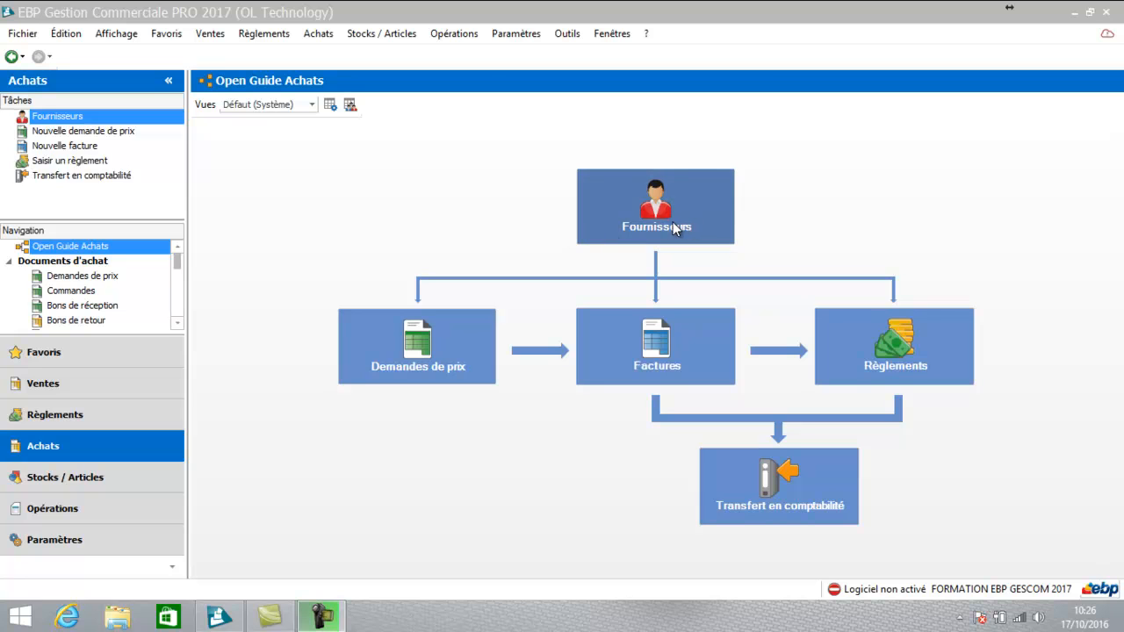
- Open the list of supplier families in the purchasing area
{"action": "left_click", "coordinate": [177, 323]}
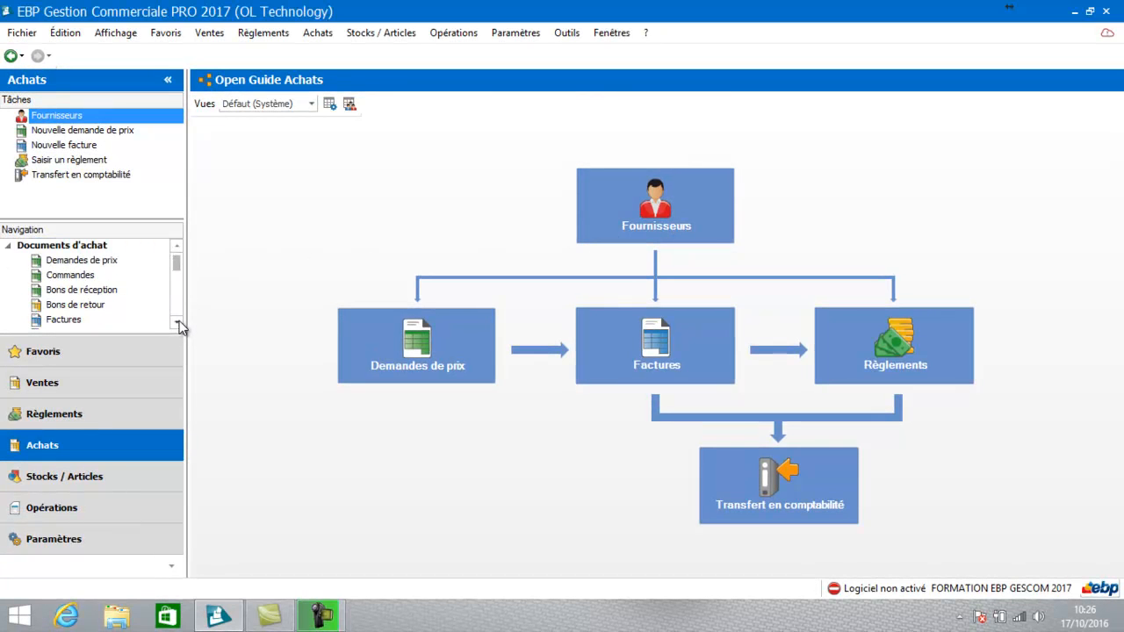
{"action": "left_click", "coordinate": [178, 324]}
{"action": "left_click", "coordinate": [178, 324]}
{"action": "left_click", "coordinate": [178, 324]}
{"action": "left_click", "coordinate": [178, 324]}
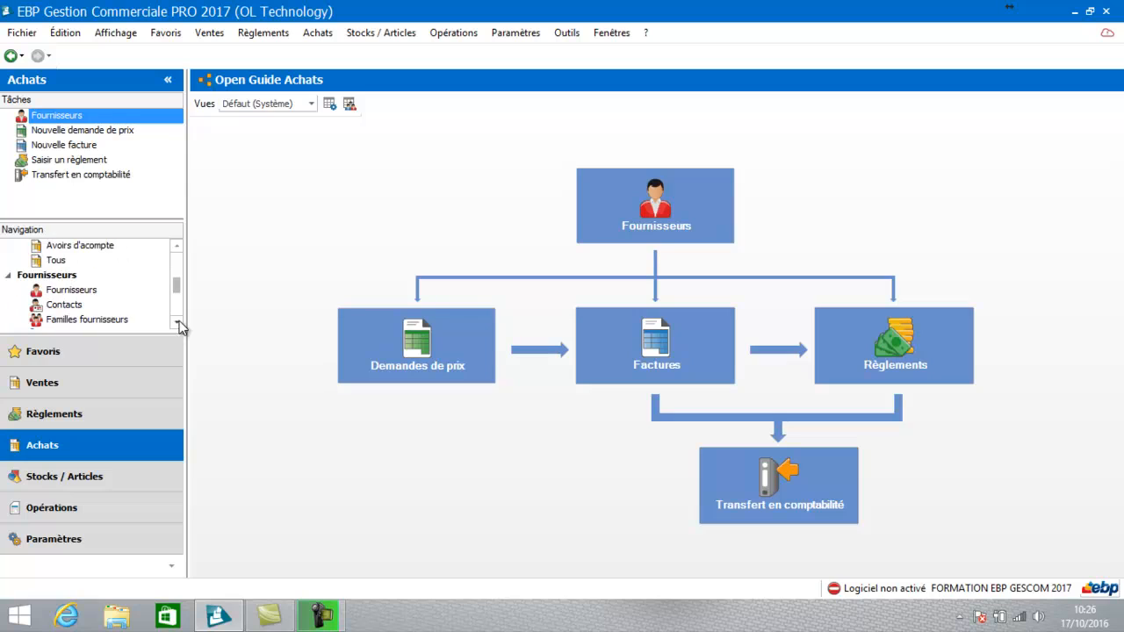
{"action": "left_click", "coordinate": [178, 324]}
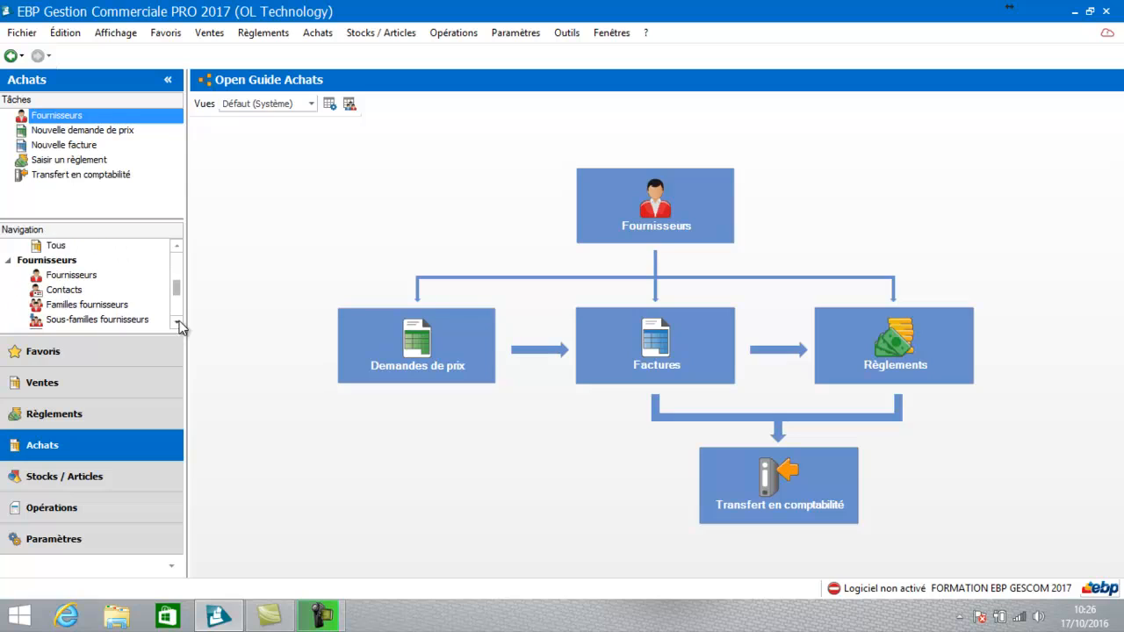
{"action": "left_click", "coordinate": [92, 307]}
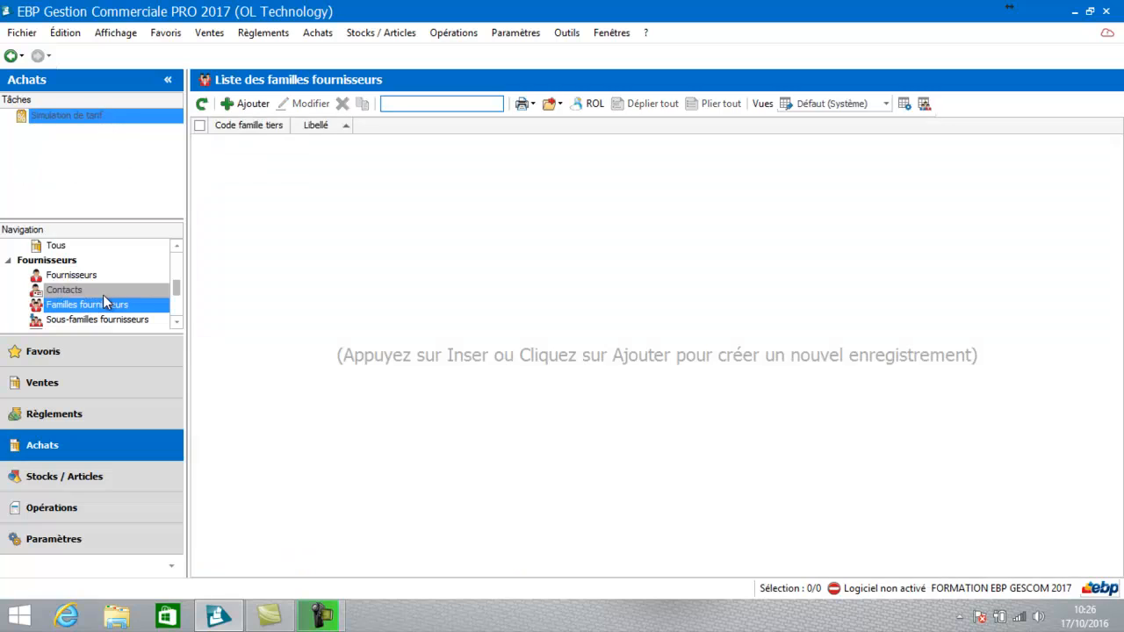
- Create a supplier family labelled GROSSISTE with a 20% discount and the payment method Chèque à 30 jours
{"action": "left_click", "coordinate": [251, 104]}
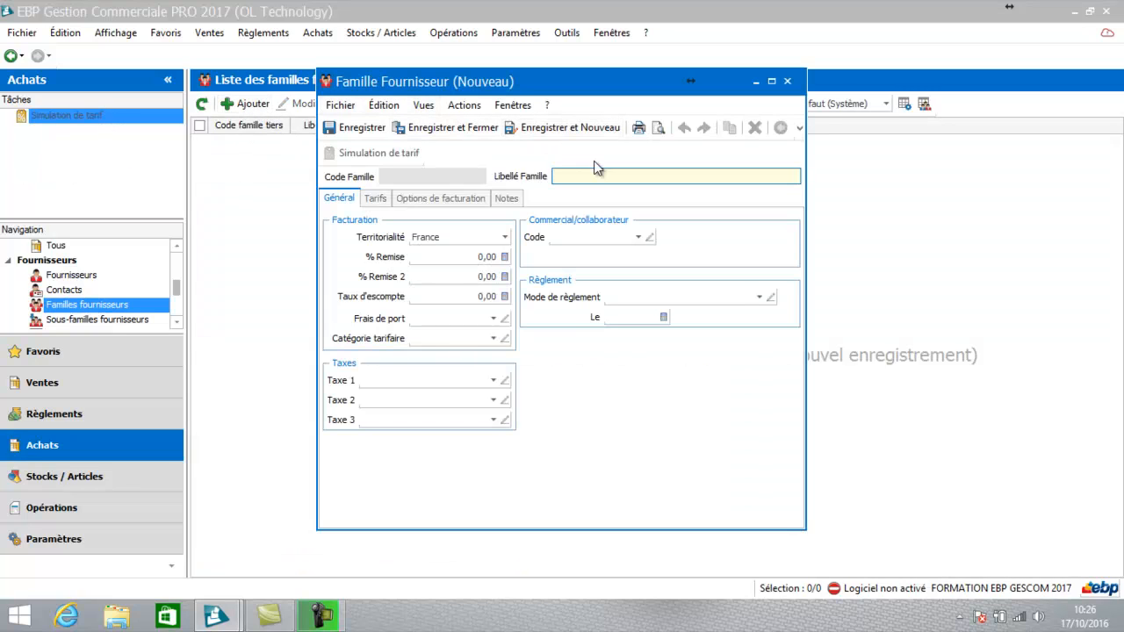
{"action": "type", "text": "GROSSISTE"}
{"action": "left_click", "coordinate": [470, 256]}
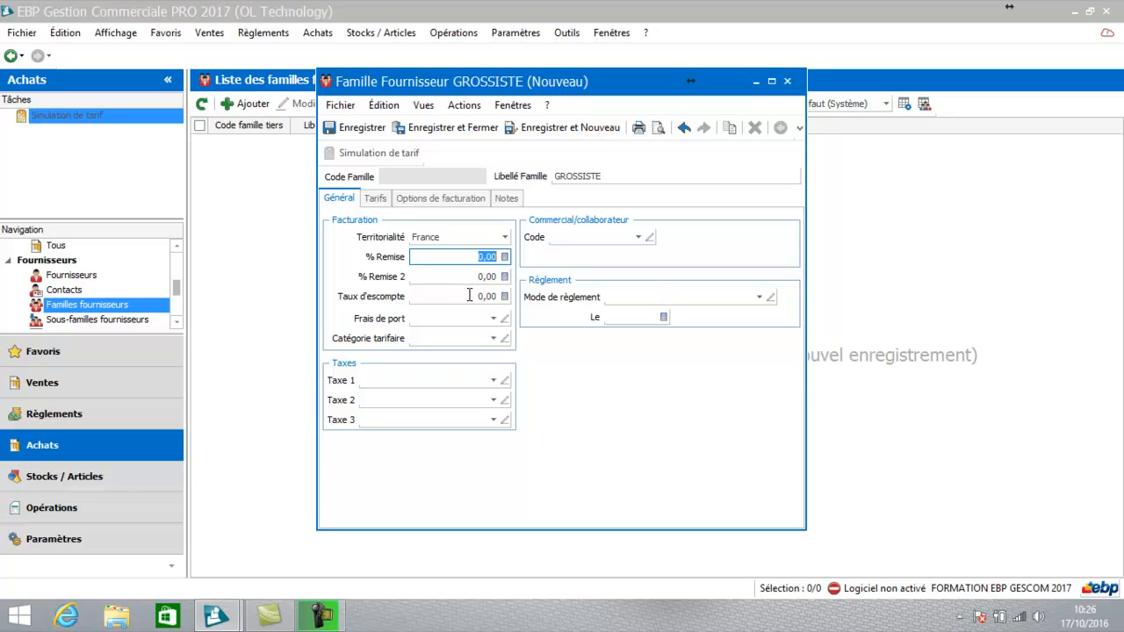
{"action": "type", "text": "20"}
{"action": "left_click", "coordinate": [758, 297]}
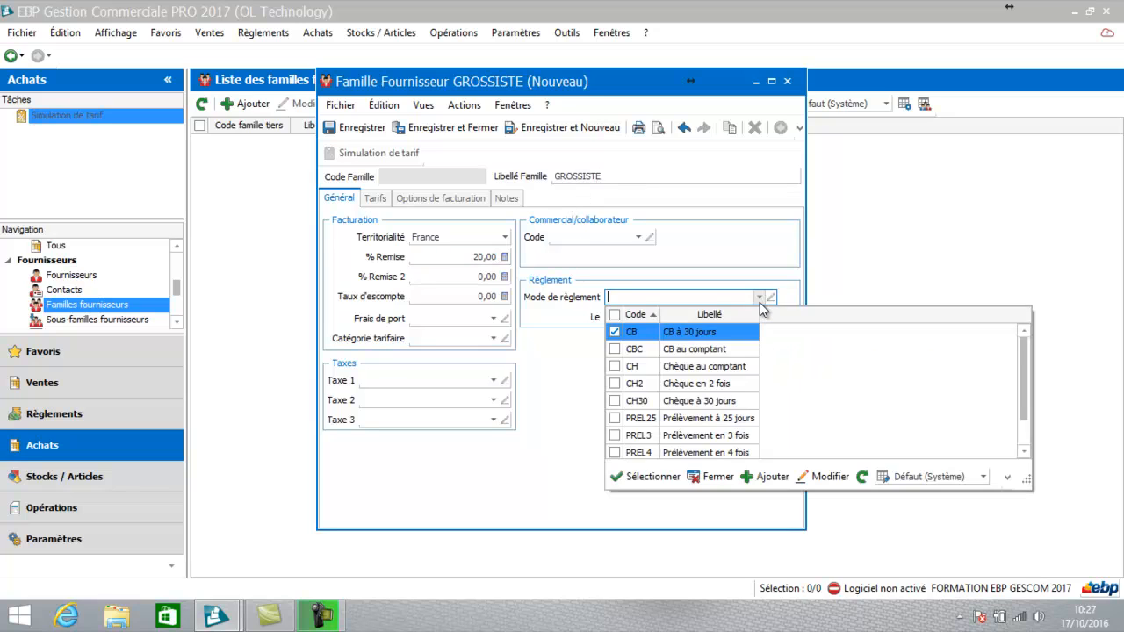
{"action": "double_click", "coordinate": [716, 402]}
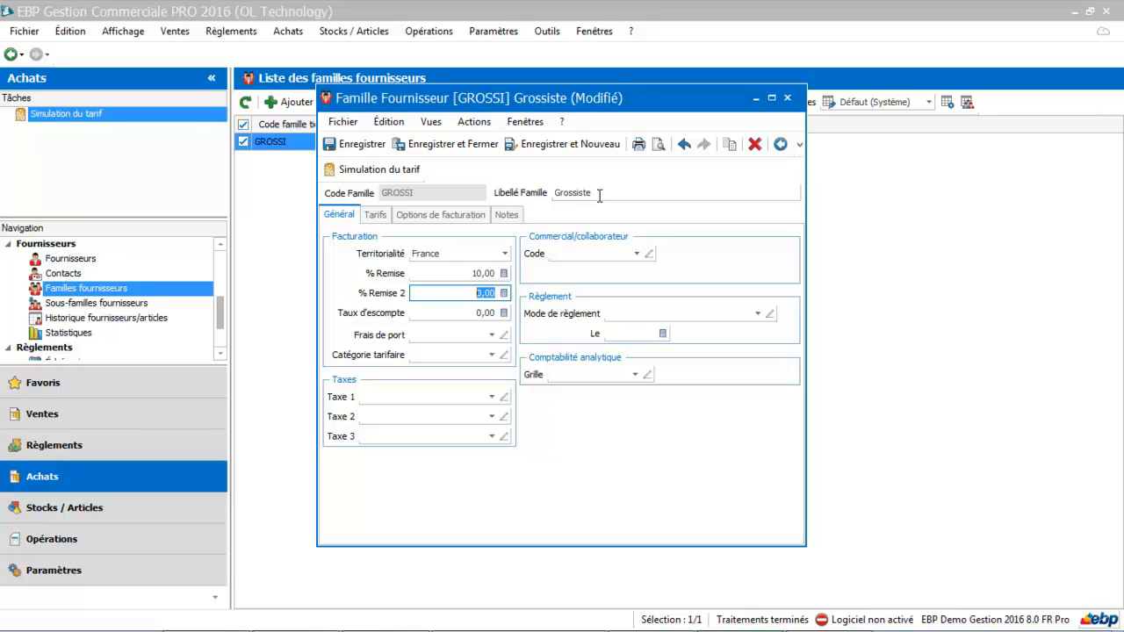
- Check the Grossiste family's price rules, then save and close it, applying the % remise setting to all attached supplier records
{"action": "left_click", "coordinate": [375, 215]}
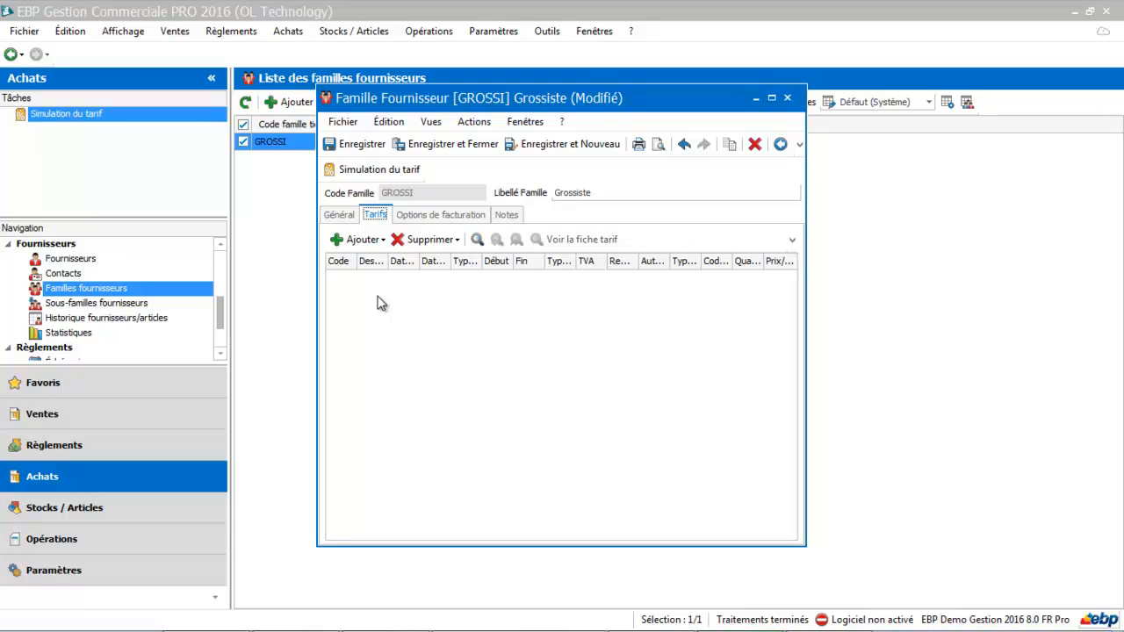
{"action": "left_click", "coordinate": [331, 217]}
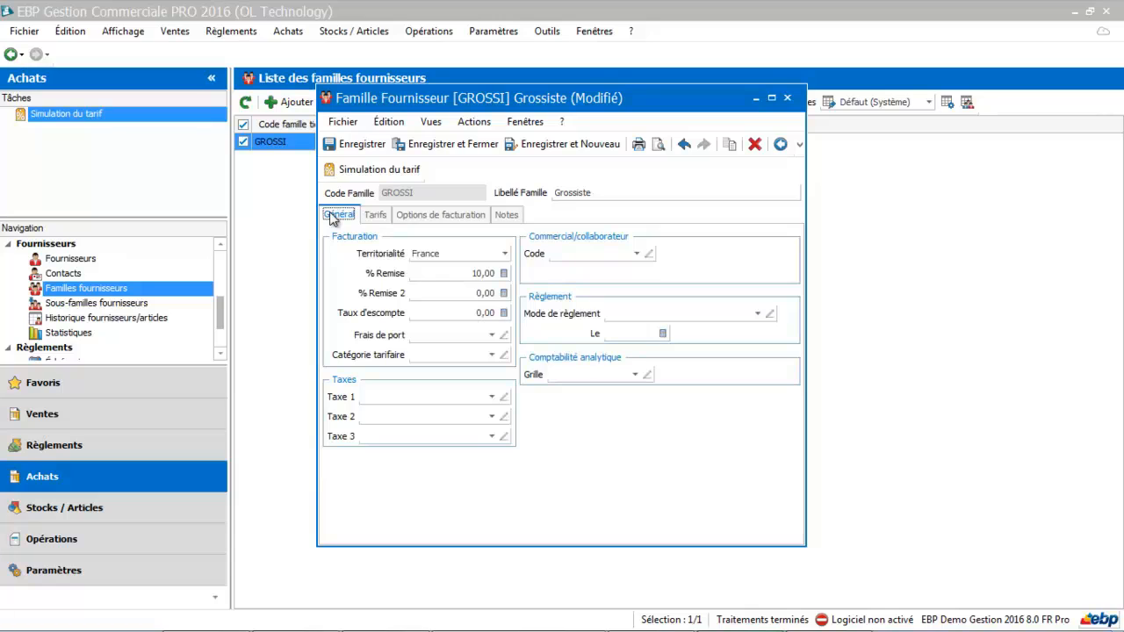
{"action": "left_click", "coordinate": [449, 146]}
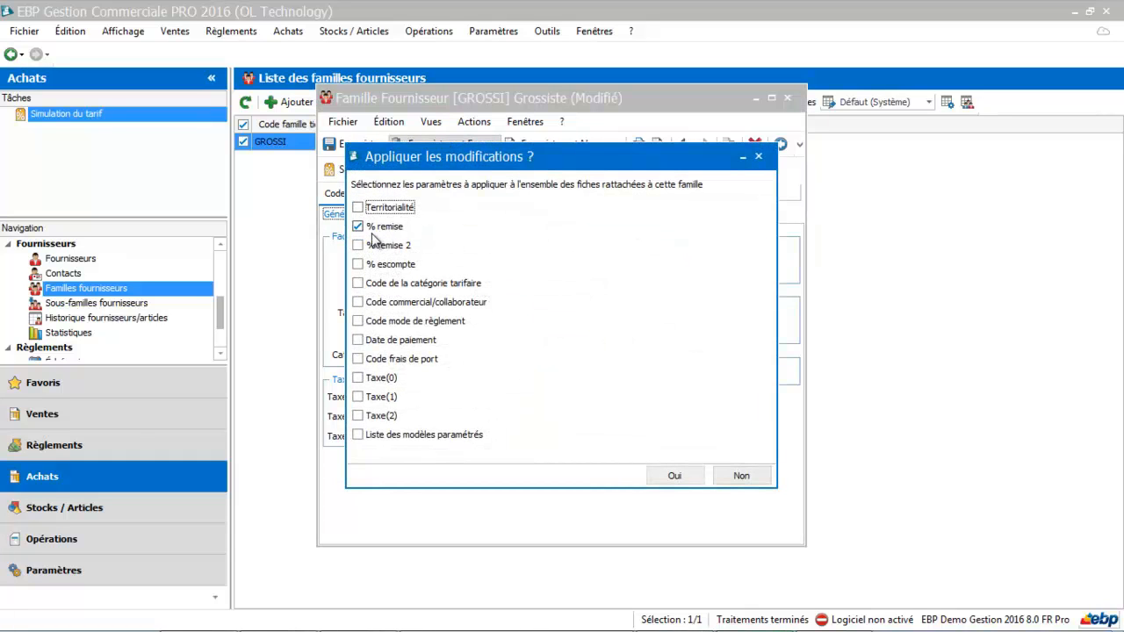
{"action": "left_click", "coordinate": [679, 475]}
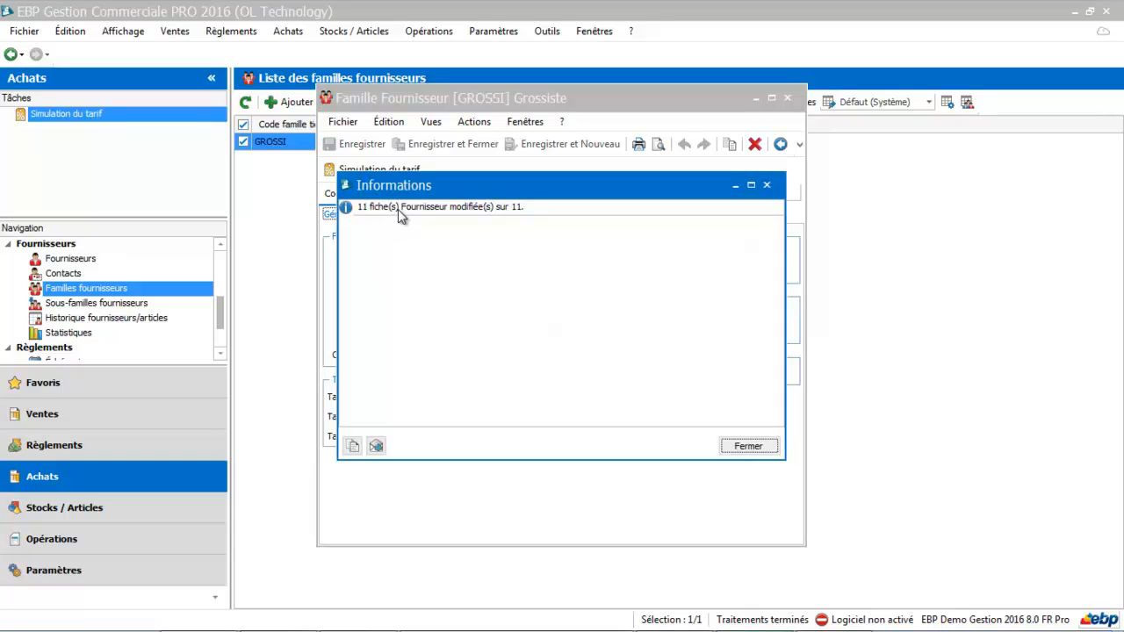
{"action": "left_click", "coordinate": [747, 447]}
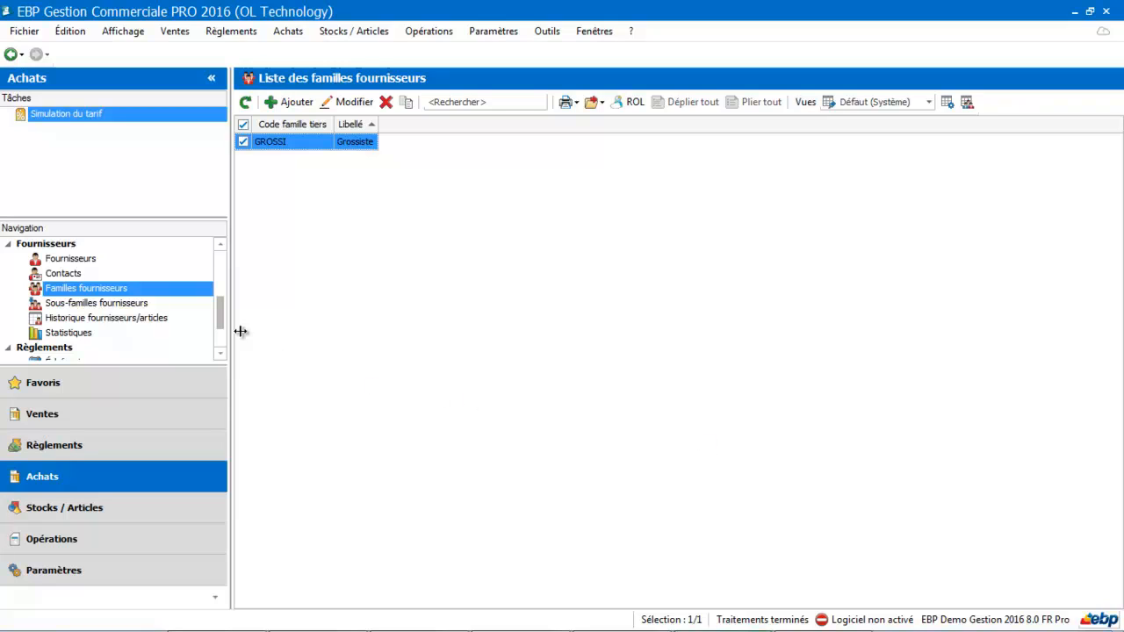
- Open the AUX GOURMANDS supplier record from the supplier list and show its delivery details
{"action": "left_click", "coordinate": [62, 264]}
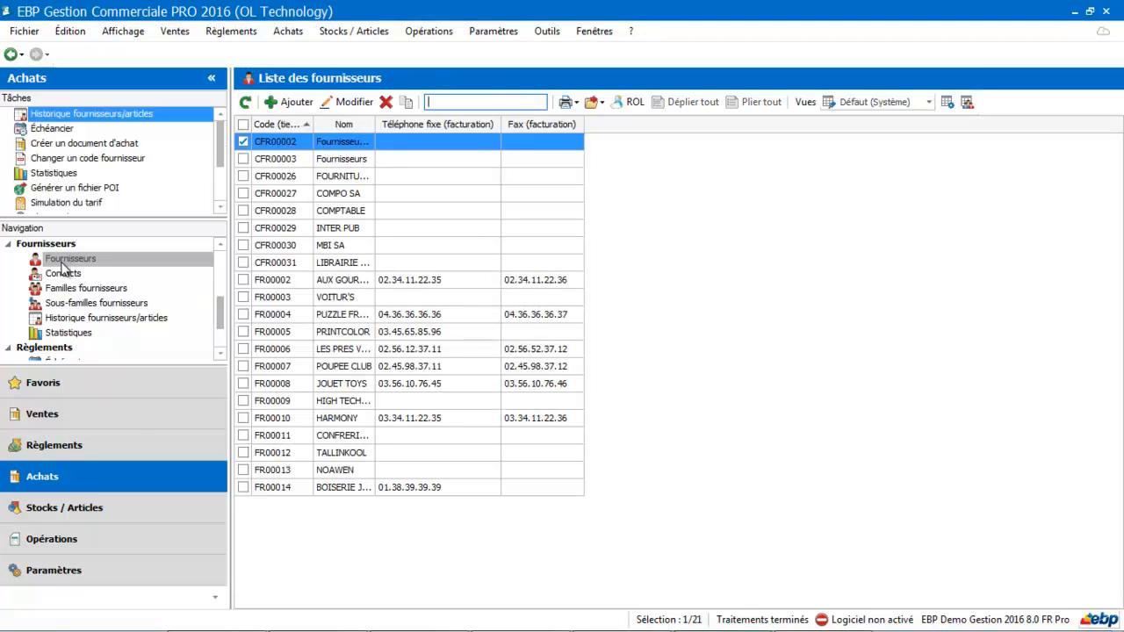
{"action": "left_click", "coordinate": [345, 277]}
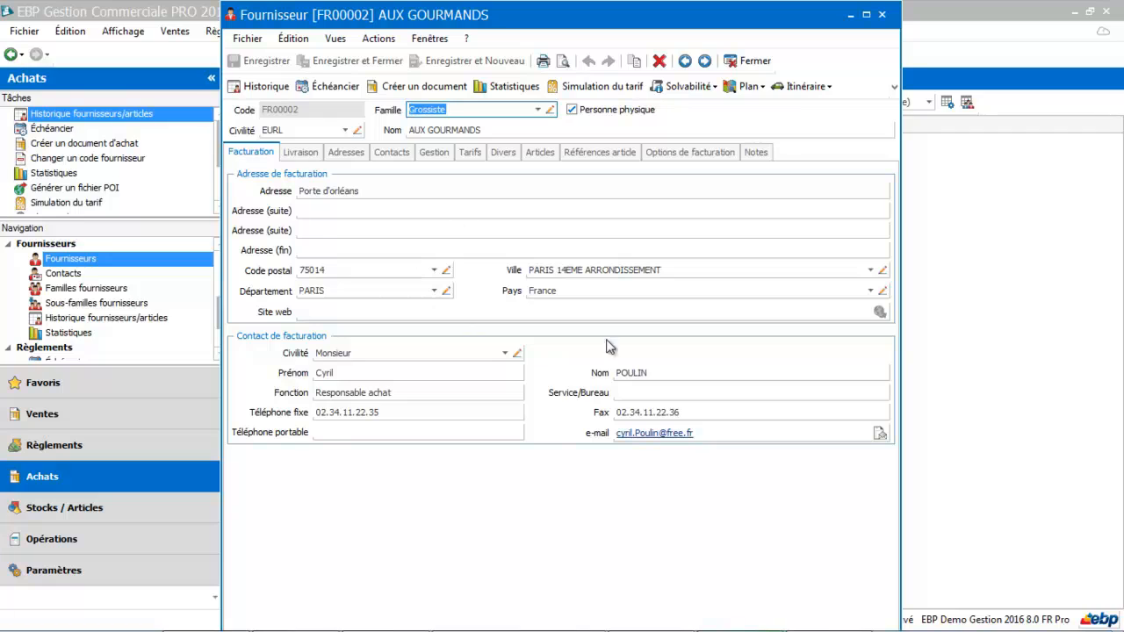
{"action": "left_click", "coordinate": [299, 157]}
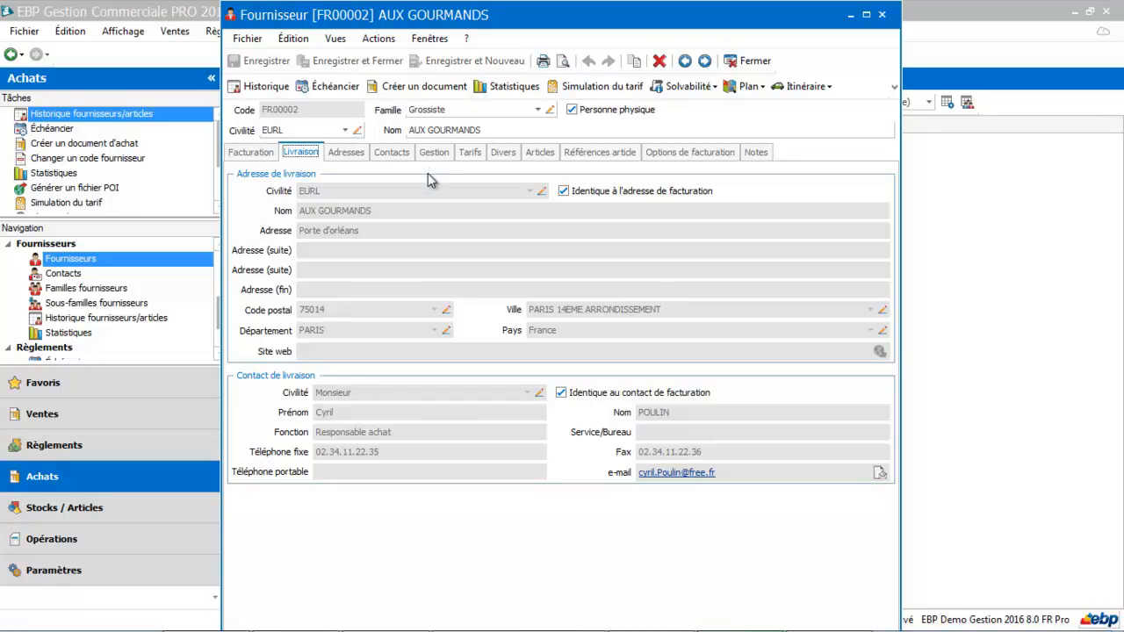
- Try separating the delivery address and contact from the billing details, barring delivery to the billing address, and relink both
{"action": "left_click", "coordinate": [591, 192]}
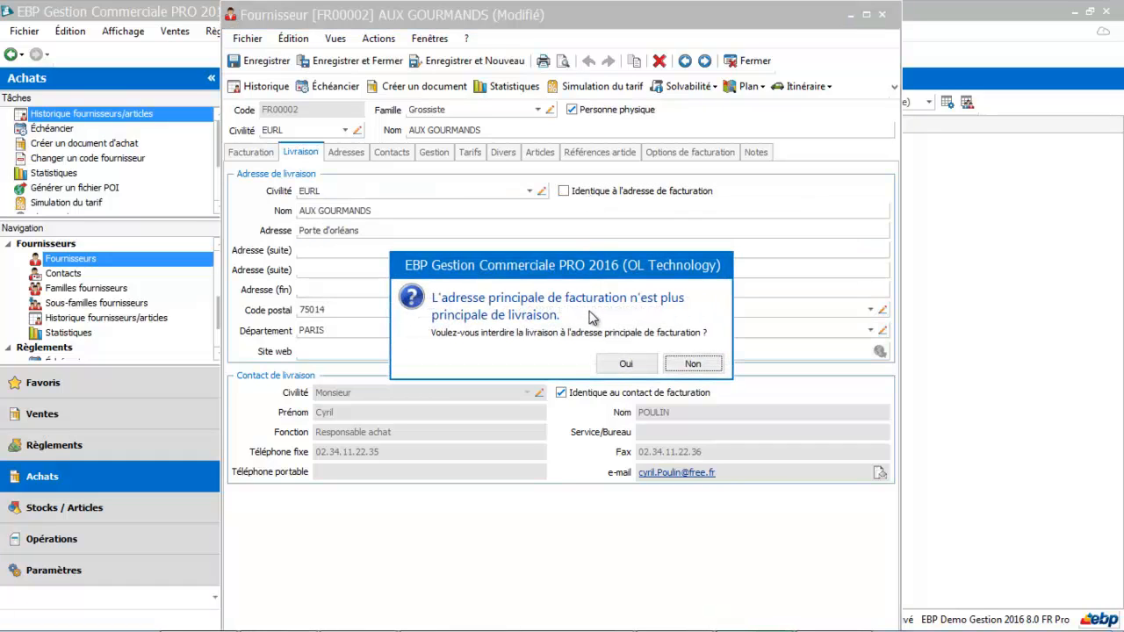
{"action": "left_click", "coordinate": [615, 365]}
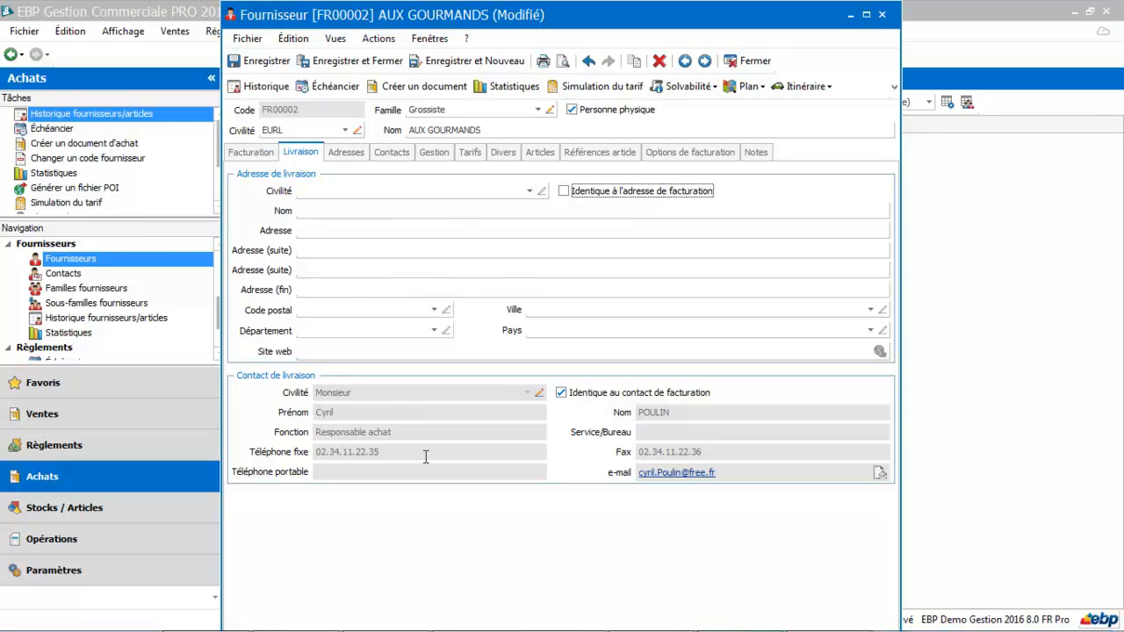
{"action": "left_click", "coordinate": [625, 394]}
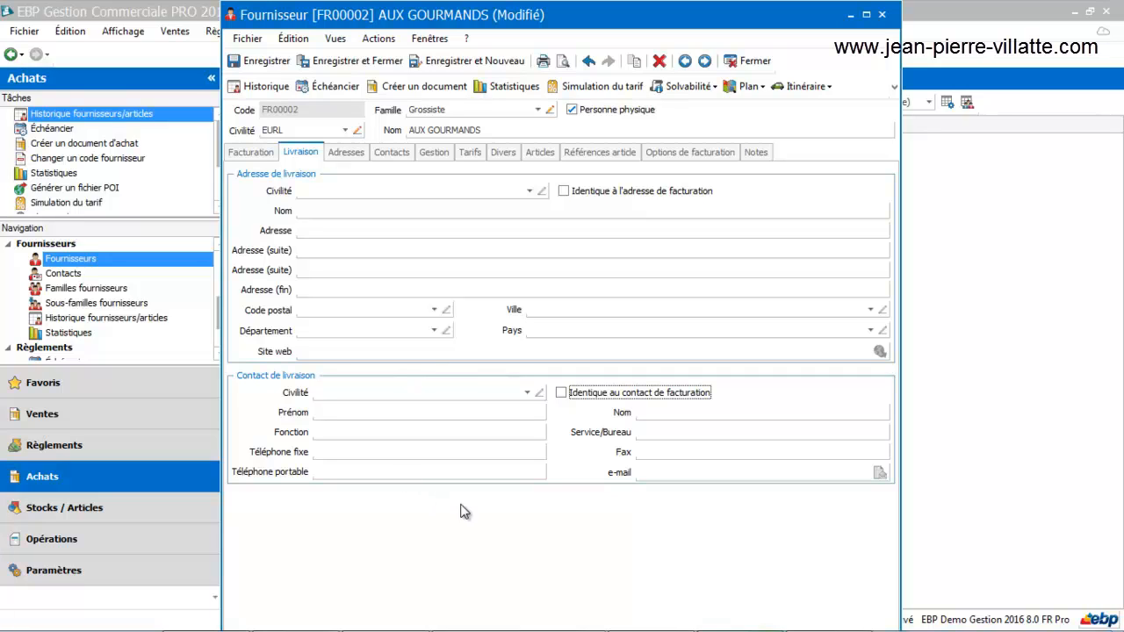
{"action": "left_click", "coordinate": [603, 395]}
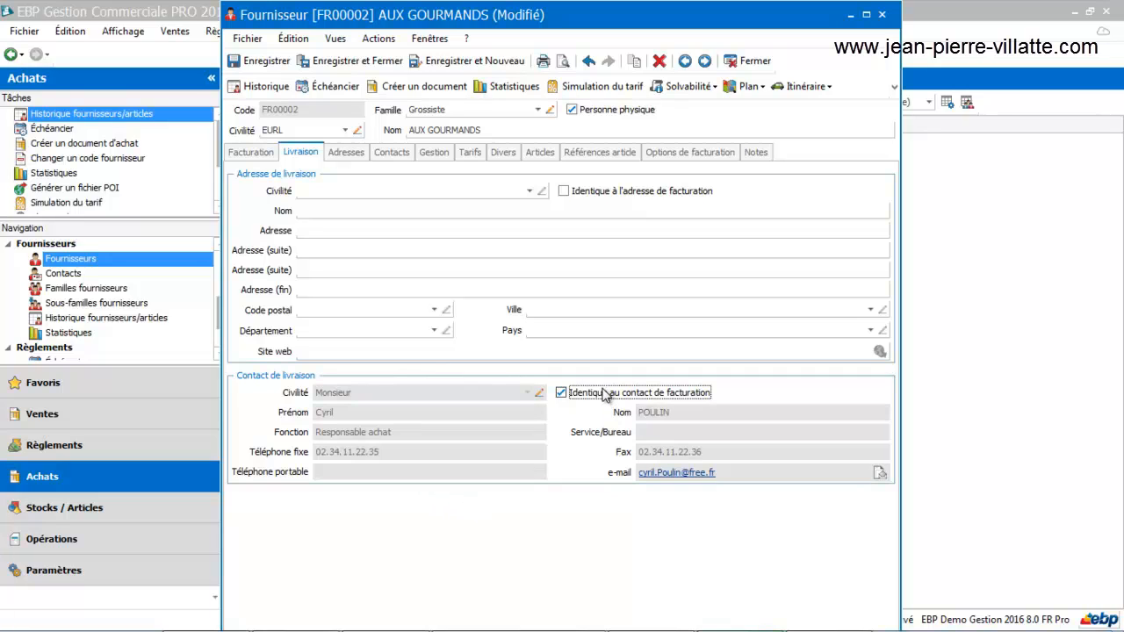
{"action": "left_click", "coordinate": [594, 193]}
- Review the supplier's addresses and contacts, adding a blank contact line and deleting it again
{"action": "left_click", "coordinate": [353, 153]}
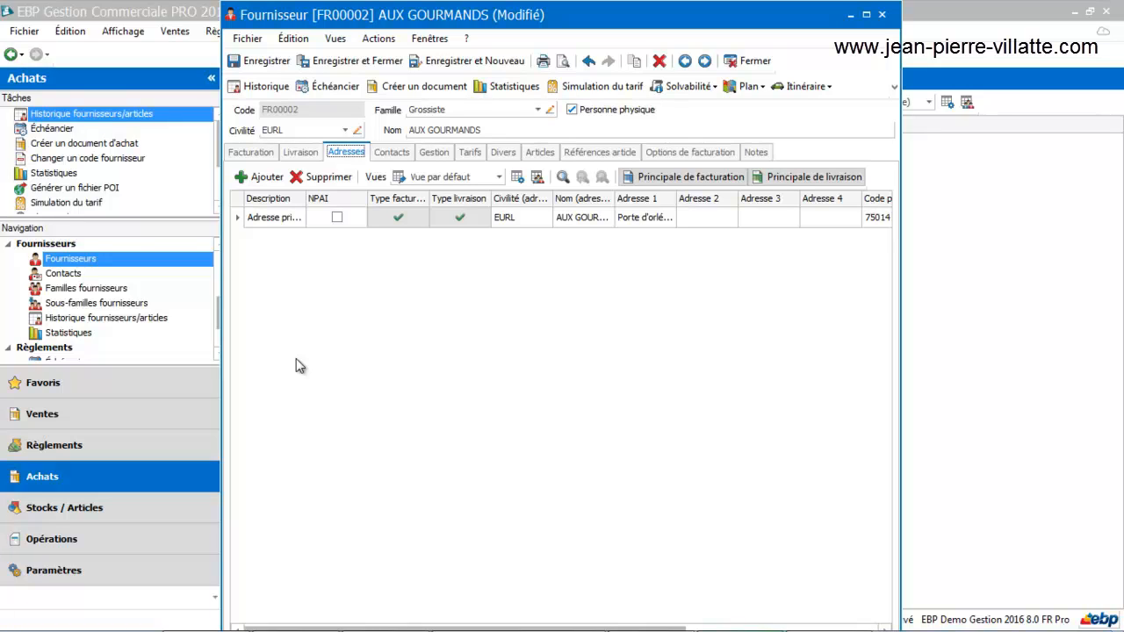
{"action": "left_click", "coordinate": [395, 155]}
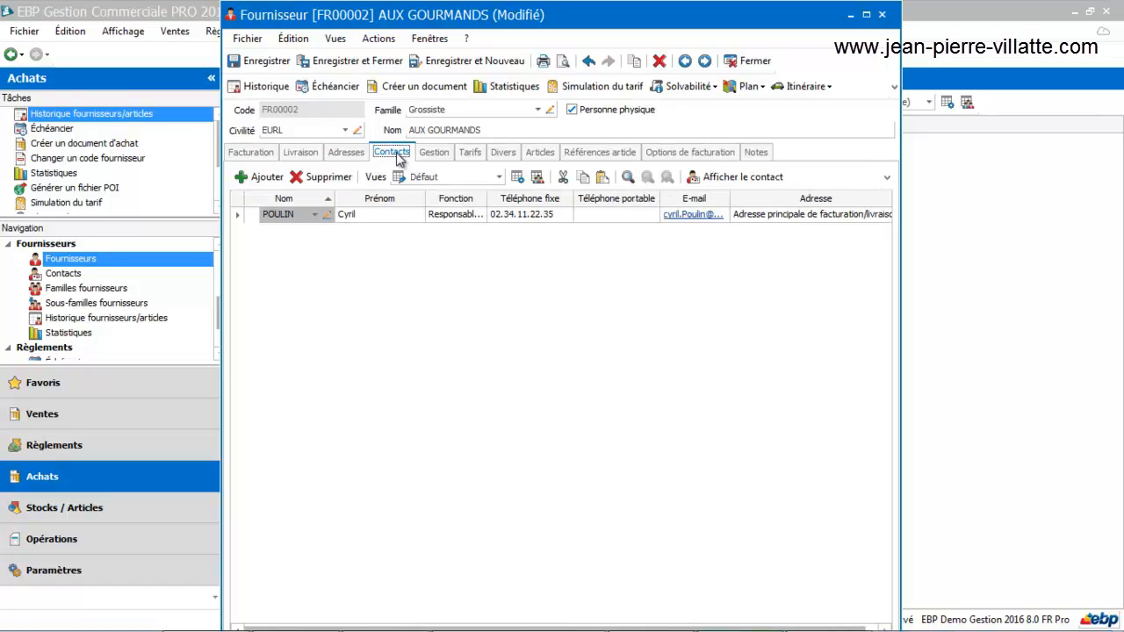
{"action": "left_click", "coordinate": [261, 176]}
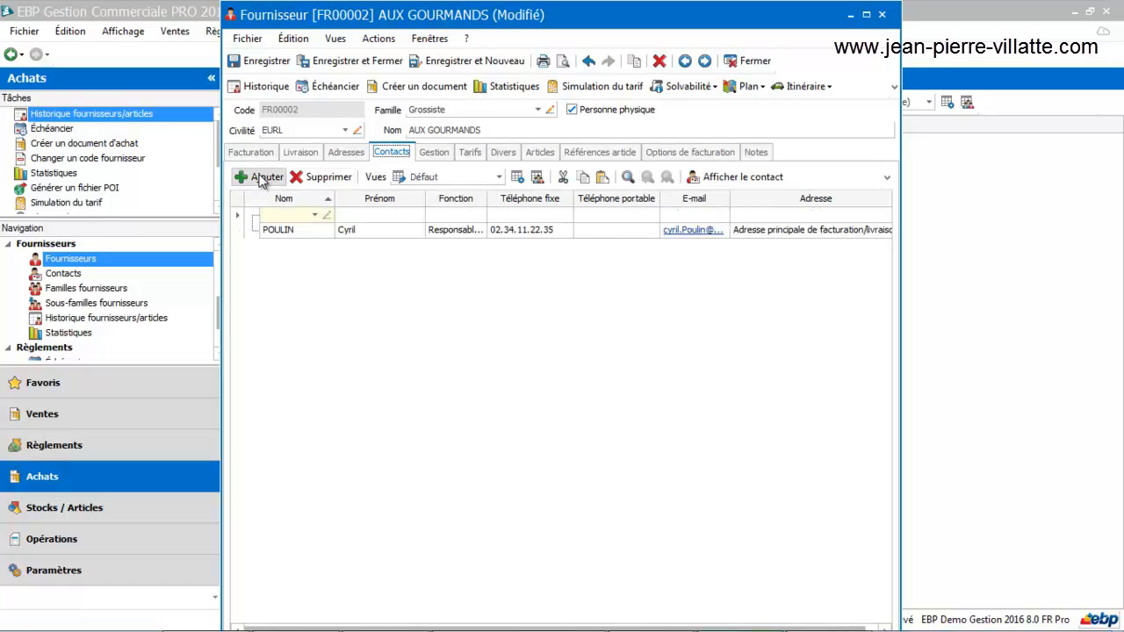
{"action": "left_click", "coordinate": [318, 177]}
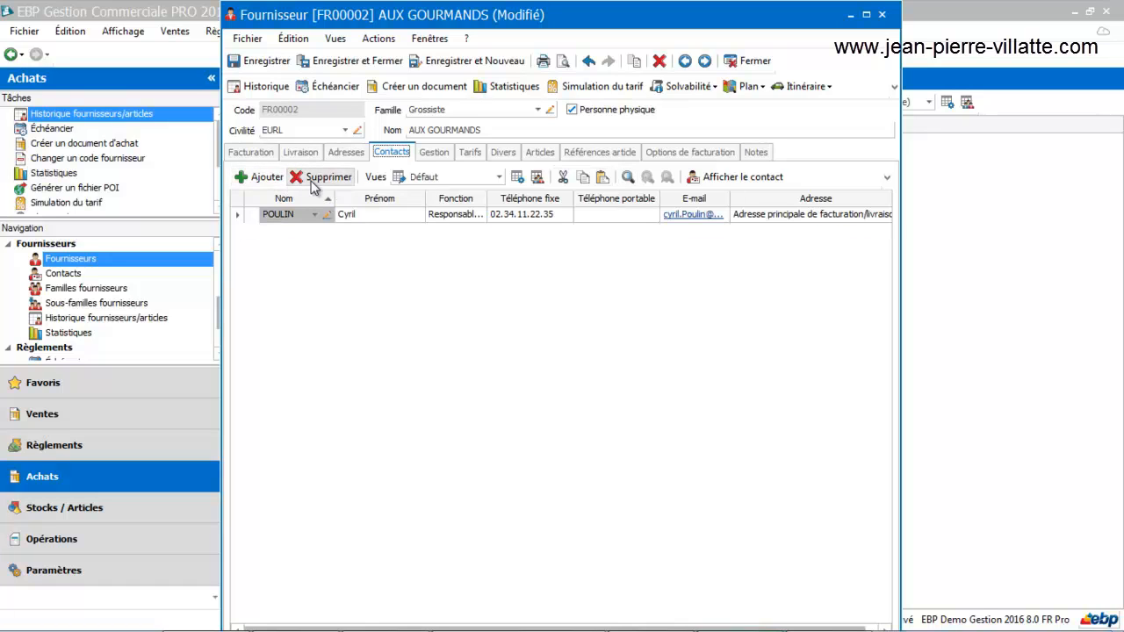
- Examine the supplier's management settings in a maximized window, including the available shipping charges, without selecting one
{"action": "left_click", "coordinate": [434, 153]}
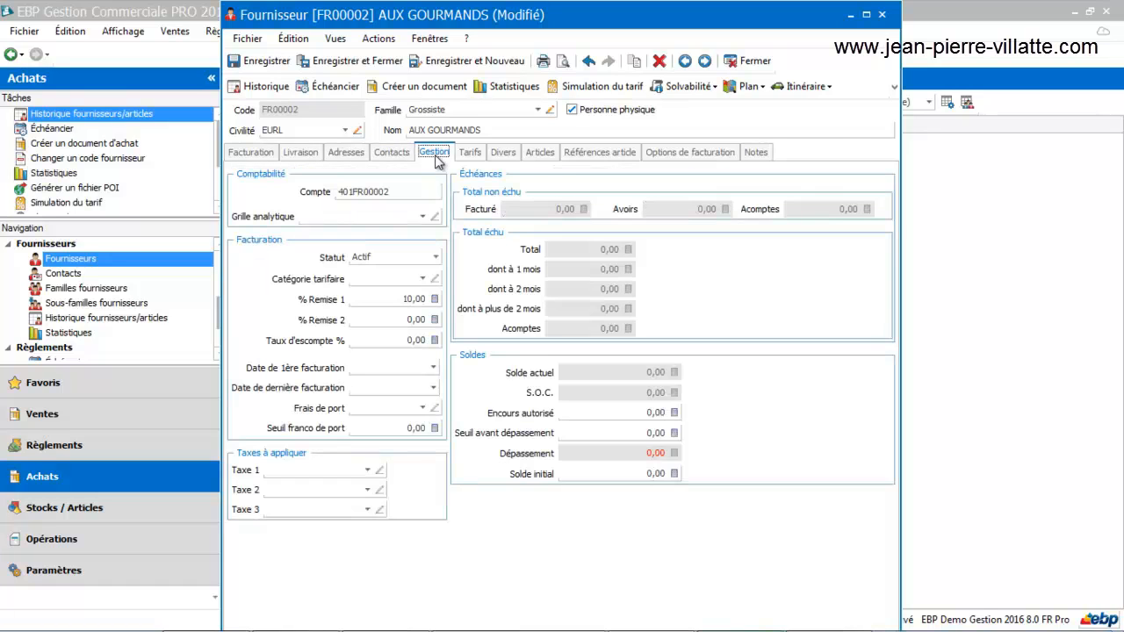
{"action": "left_click", "coordinate": [867, 15]}
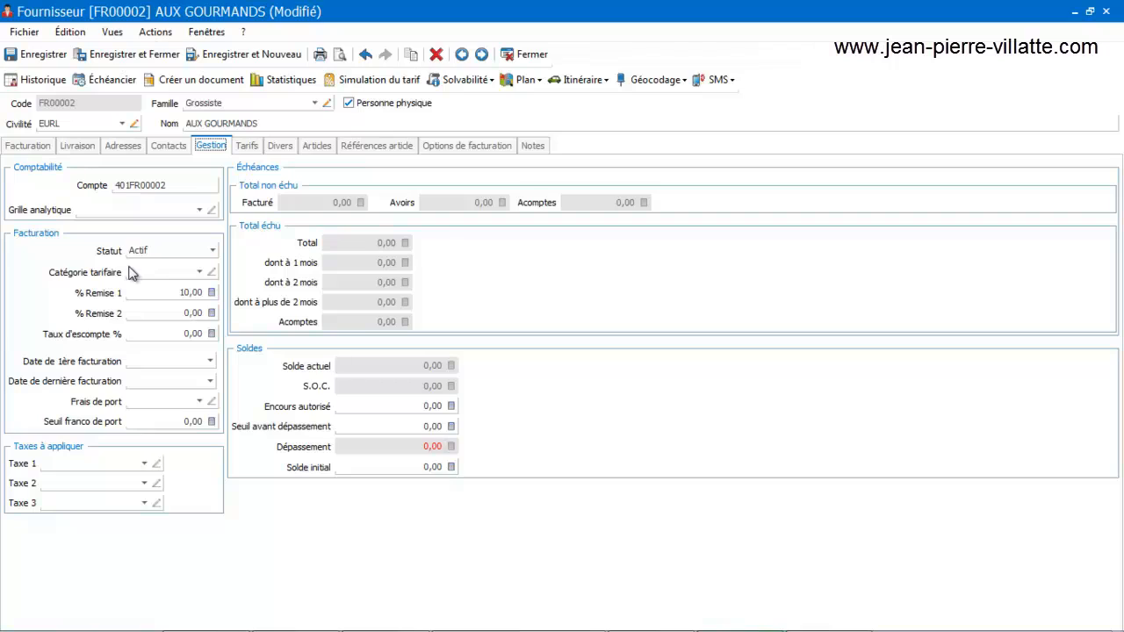
{"action": "left_click", "coordinate": [199, 402]}
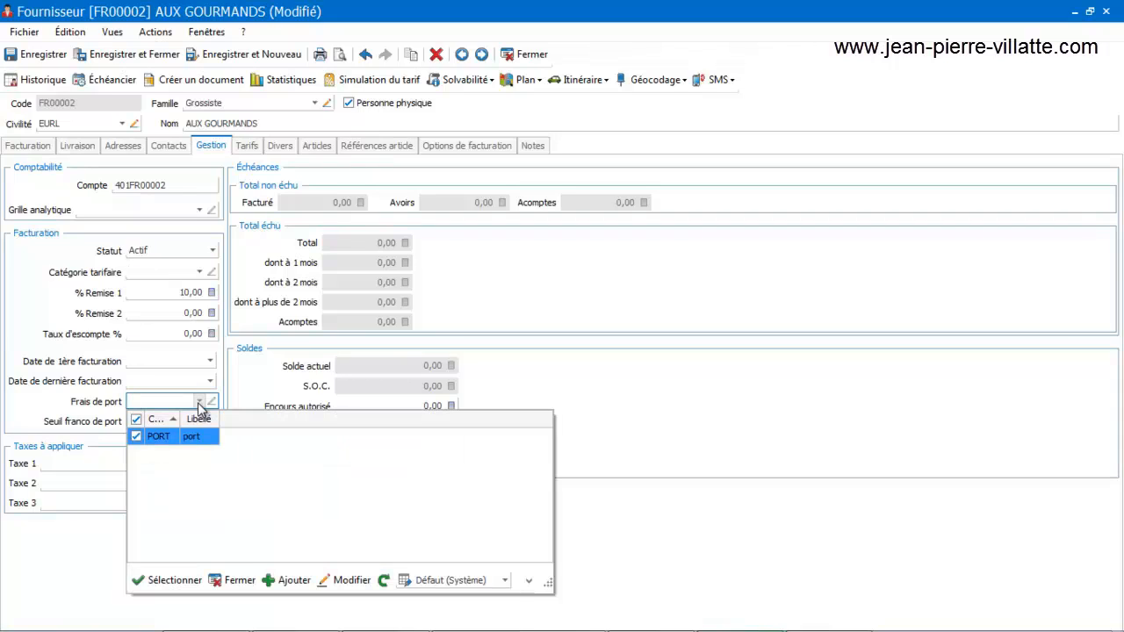
{"action": "left_click", "coordinate": [233, 580]}
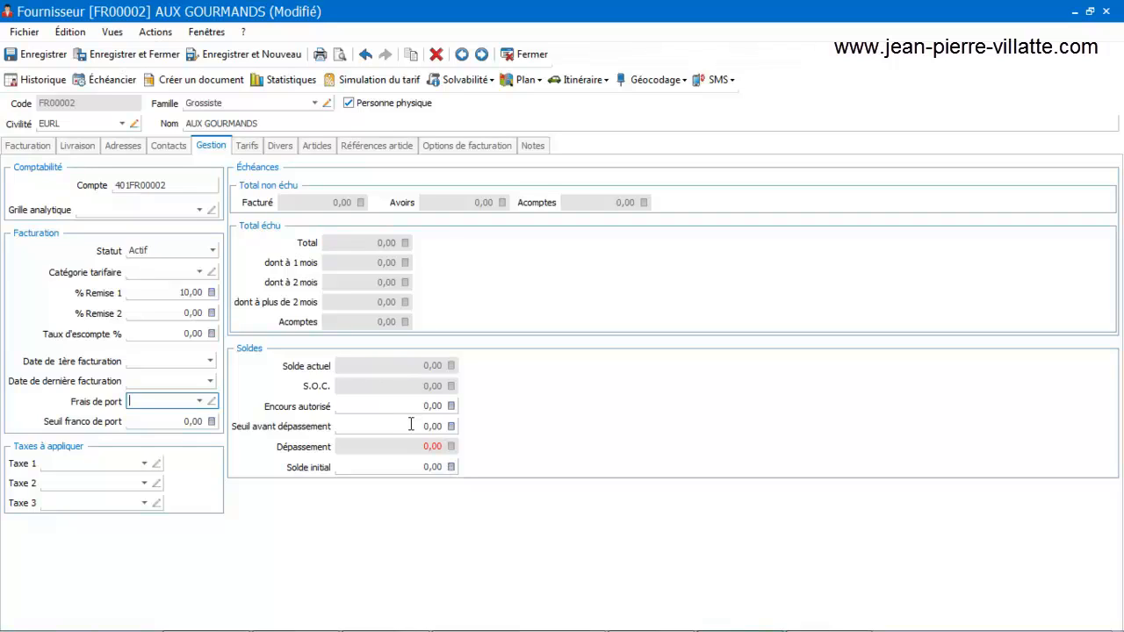
- Look over the supplier's price rules and set its payment method to Chèque à 30 jours
{"action": "left_click", "coordinate": [245, 147]}
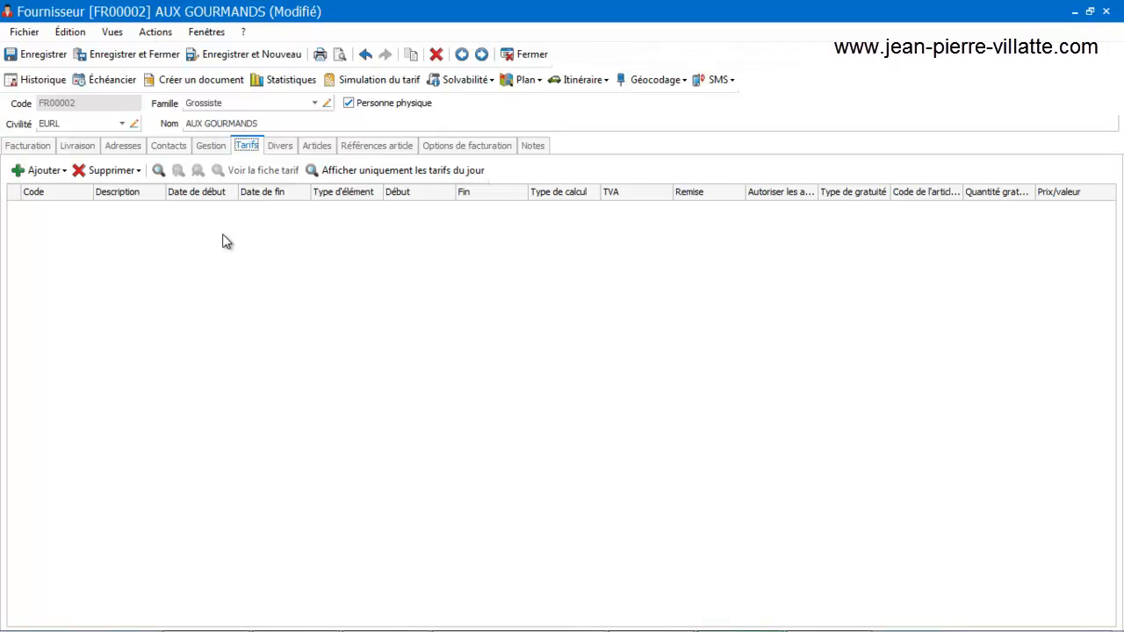
{"action": "left_click", "coordinate": [280, 147]}
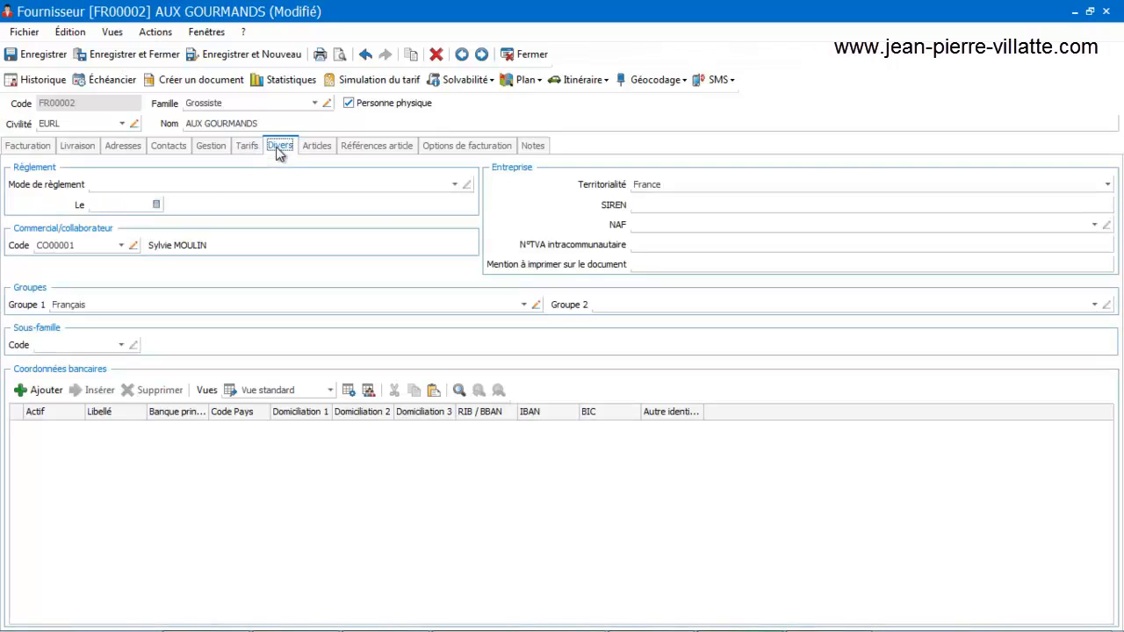
{"action": "left_click", "coordinate": [455, 186]}
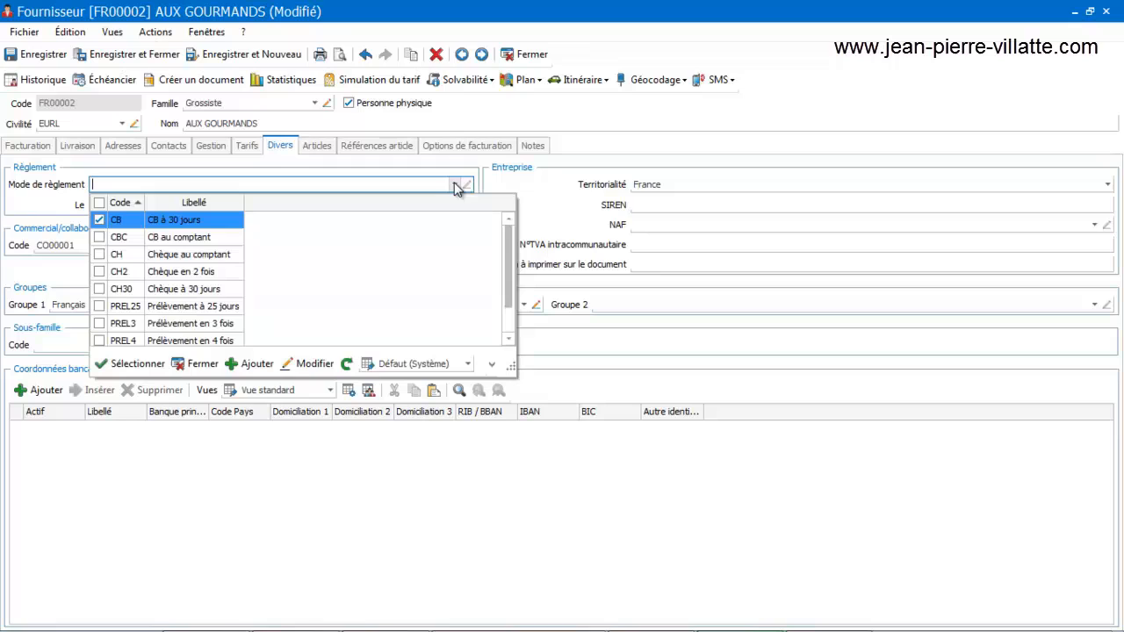
{"action": "left_click", "coordinate": [184, 290]}
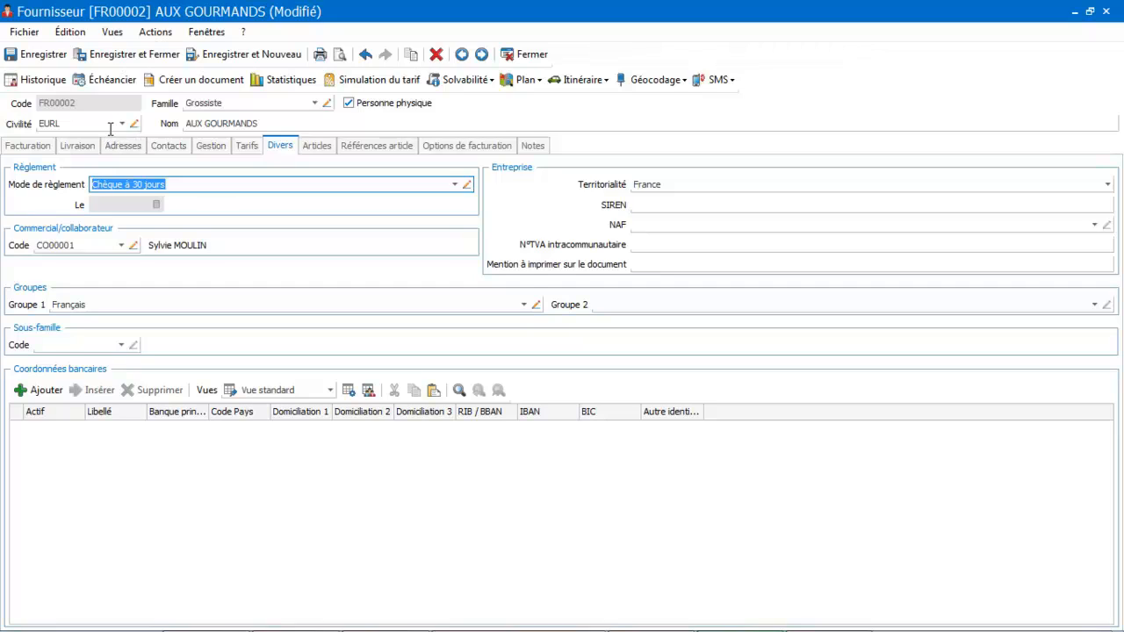
- Look through the supplier's territoriality options, keeping France, and display its linked articles
{"action": "left_click", "coordinate": [665, 186]}
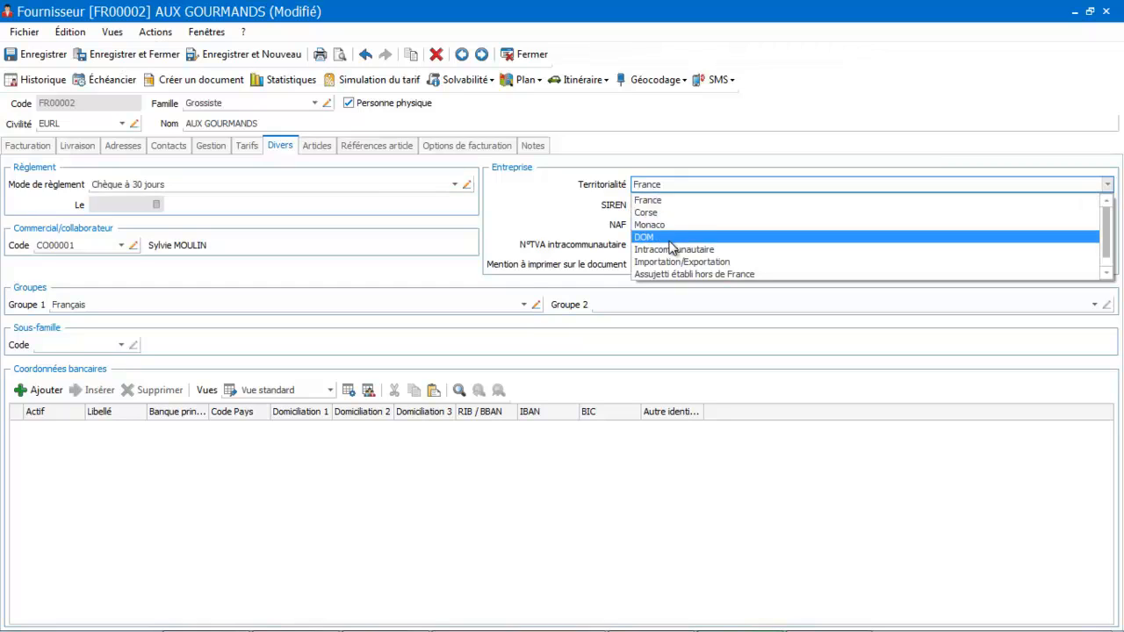
{"action": "left_click", "coordinate": [555, 200]}
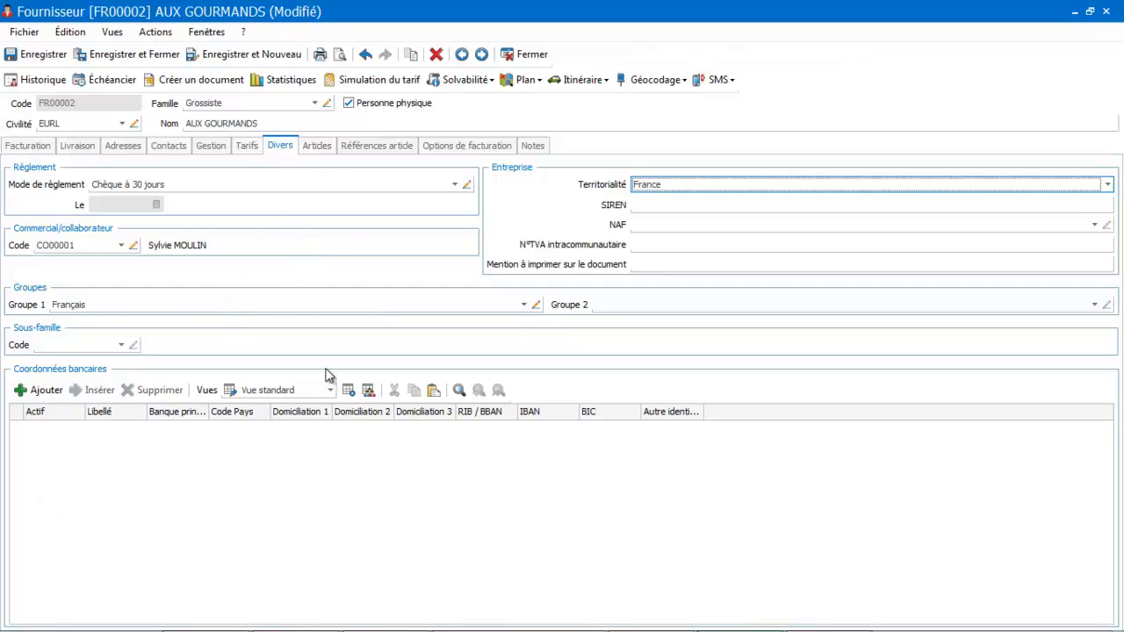
{"action": "left_click", "coordinate": [318, 147]}
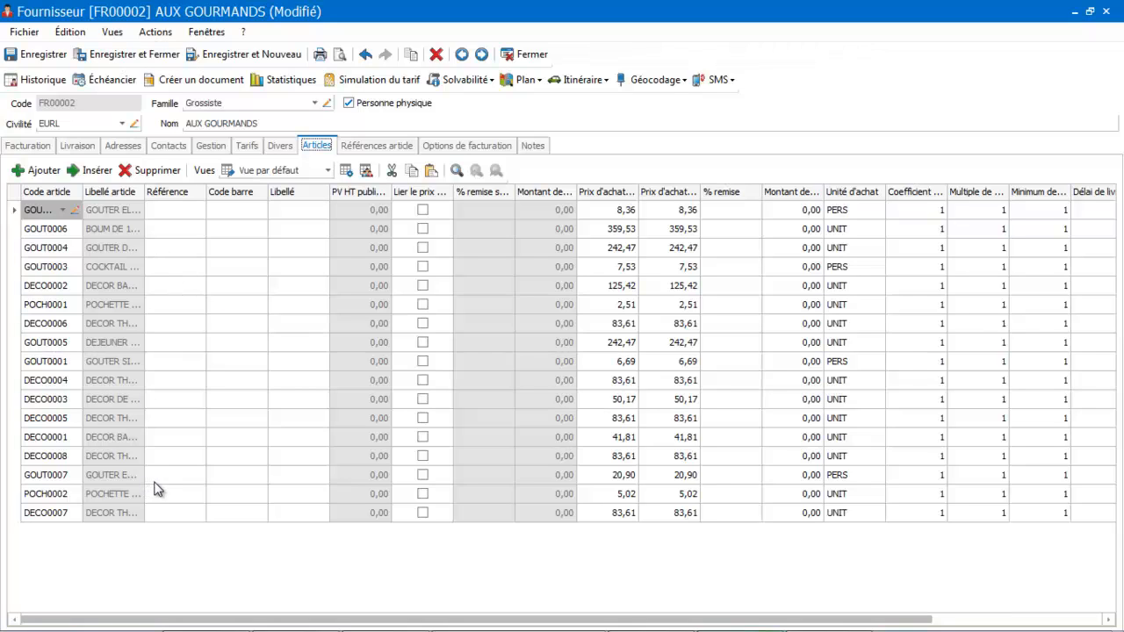
- Look over the supplier's article references and billing options, adding a Demande de prix print template line and deleting it again
{"action": "left_click", "coordinate": [373, 149]}
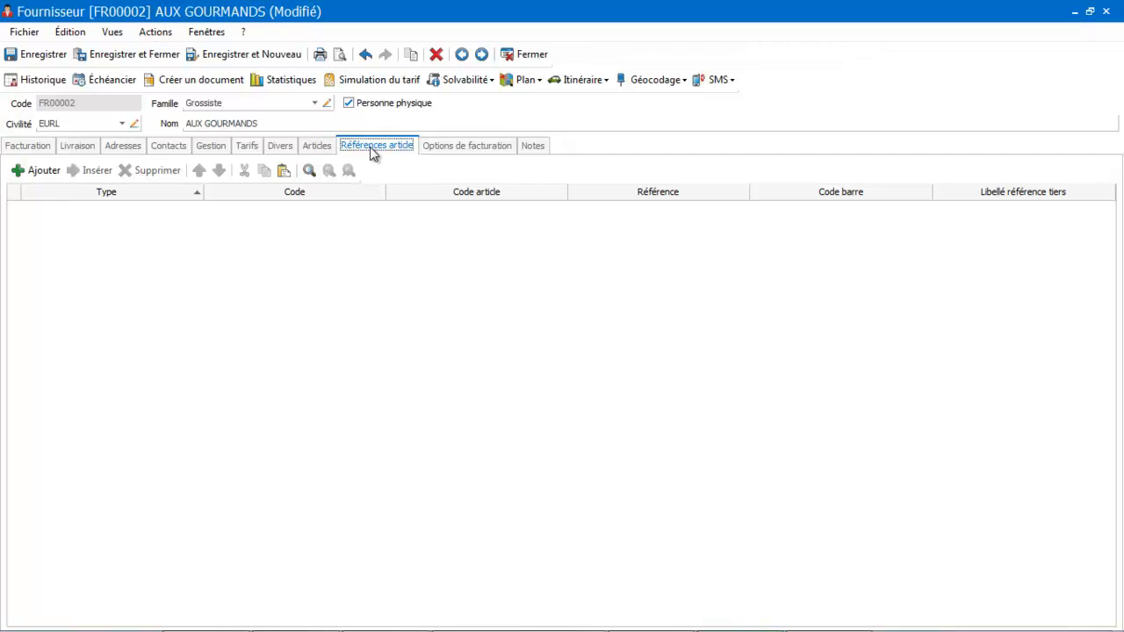
{"action": "left_click", "coordinate": [432, 148]}
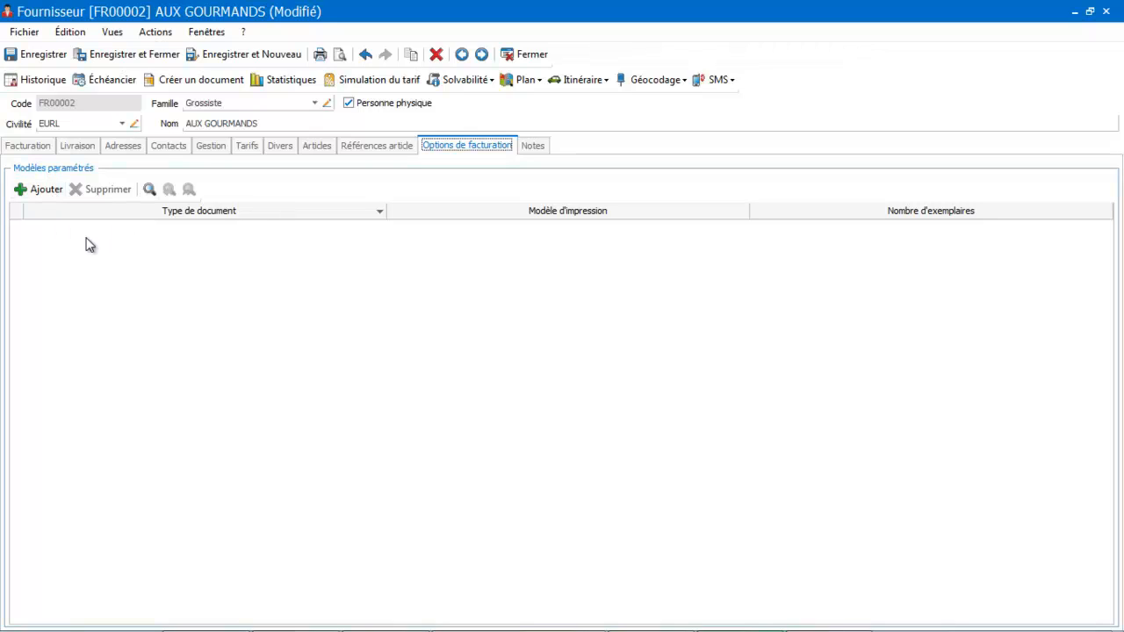
{"action": "left_click", "coordinate": [49, 191]}
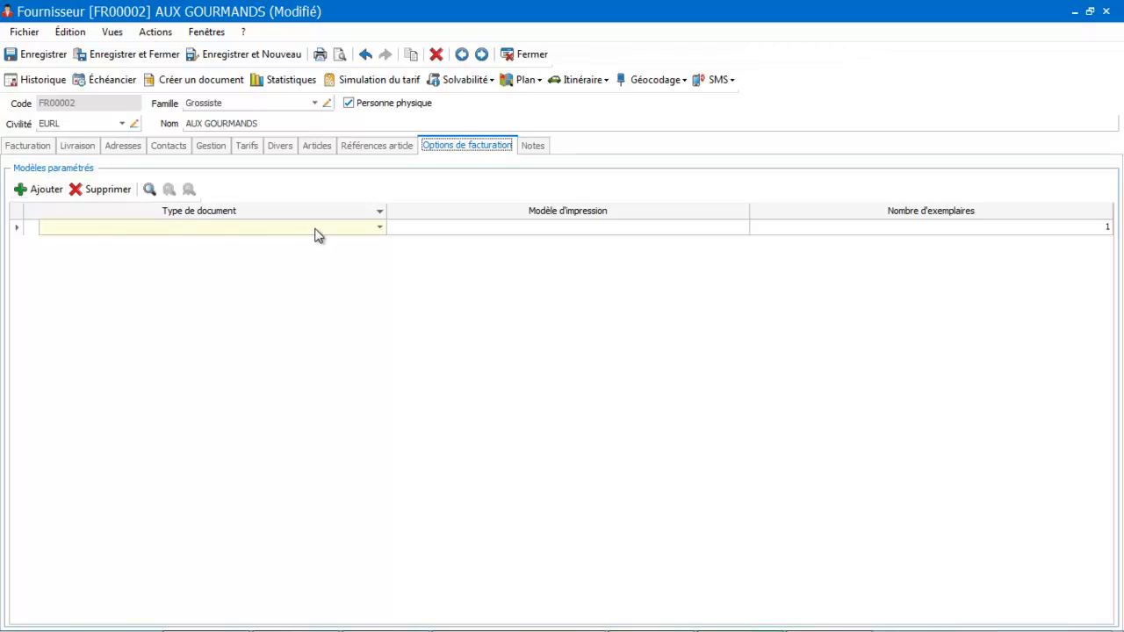
{"action": "left_click", "coordinate": [380, 227]}
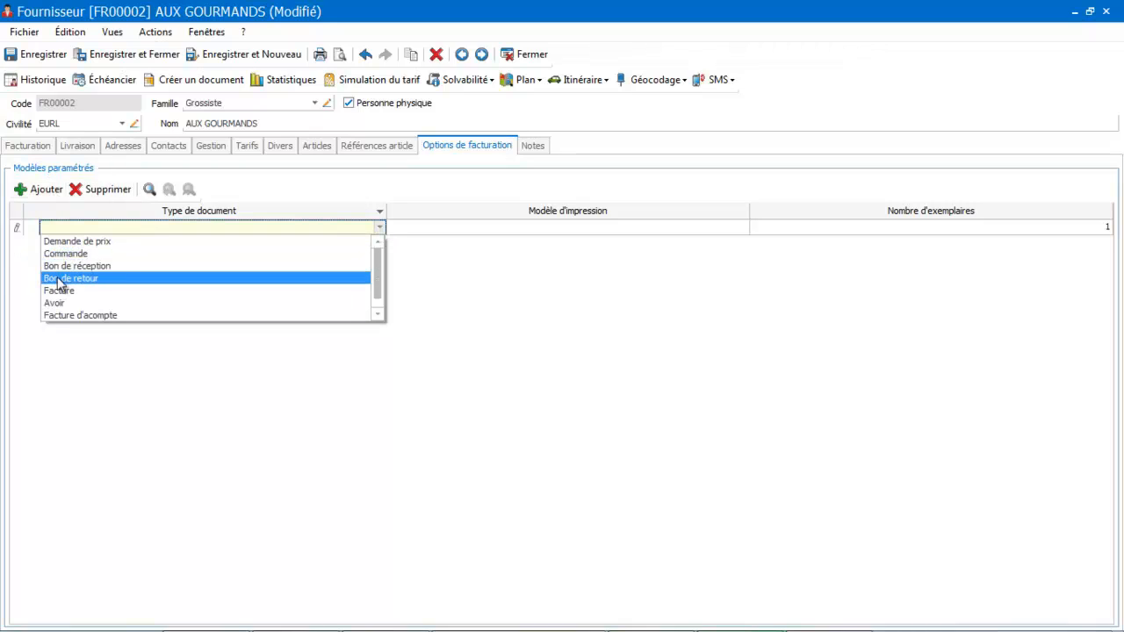
{"action": "left_click", "coordinate": [73, 242]}
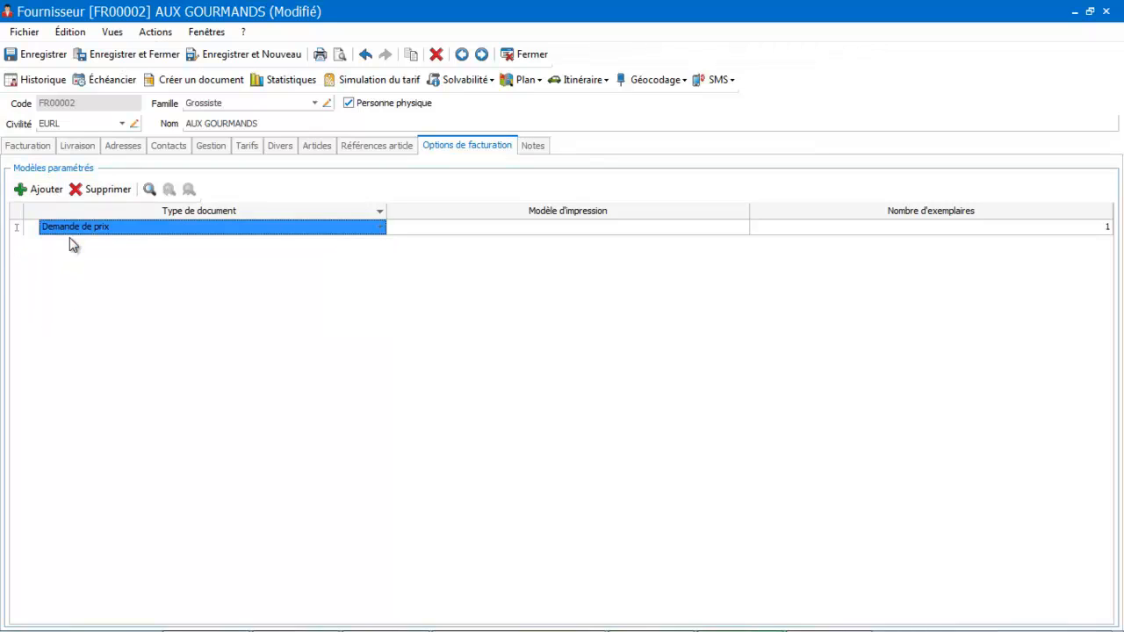
{"action": "left_click", "coordinate": [576, 235]}
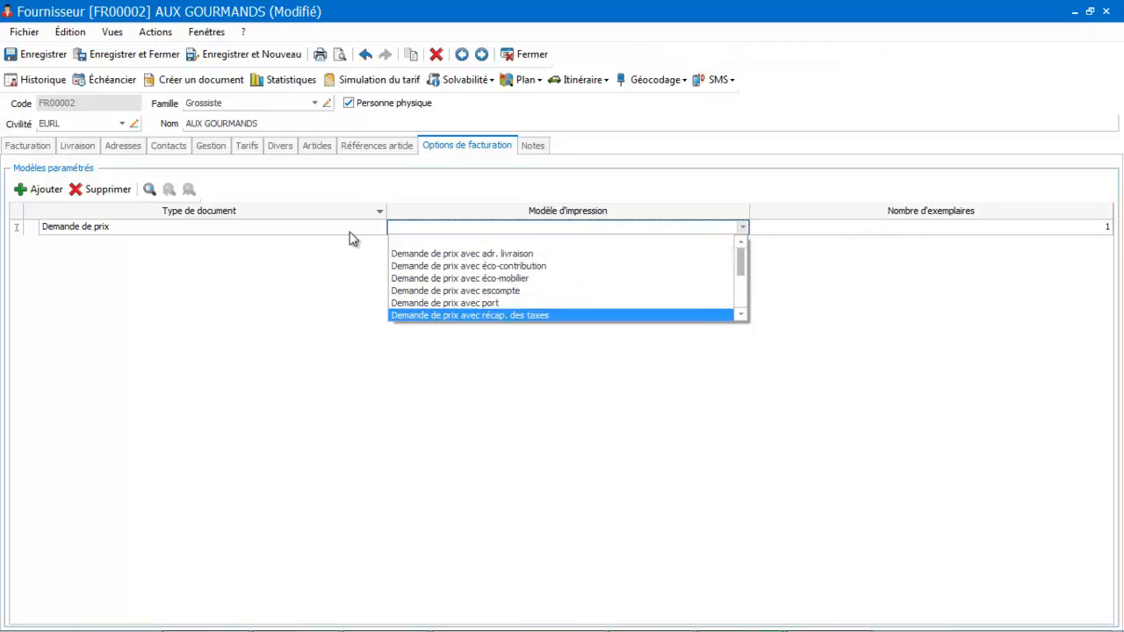
{"action": "left_click", "coordinate": [94, 191]}
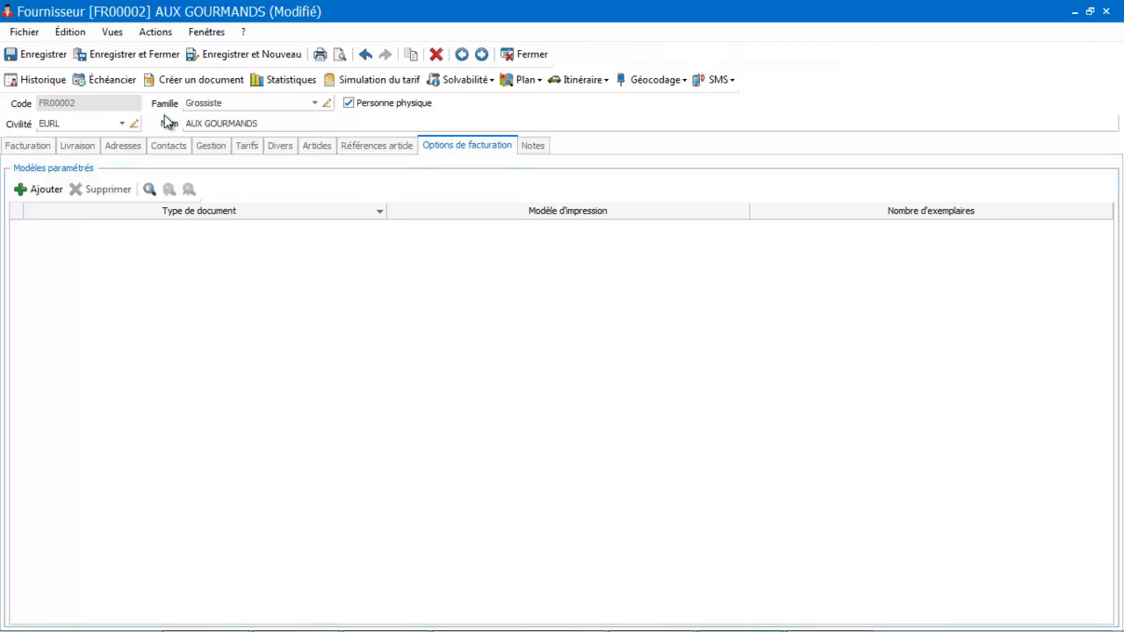
- Save the AUX GOURMANDS supplier record and close it
{"action": "left_click", "coordinate": [154, 59]}
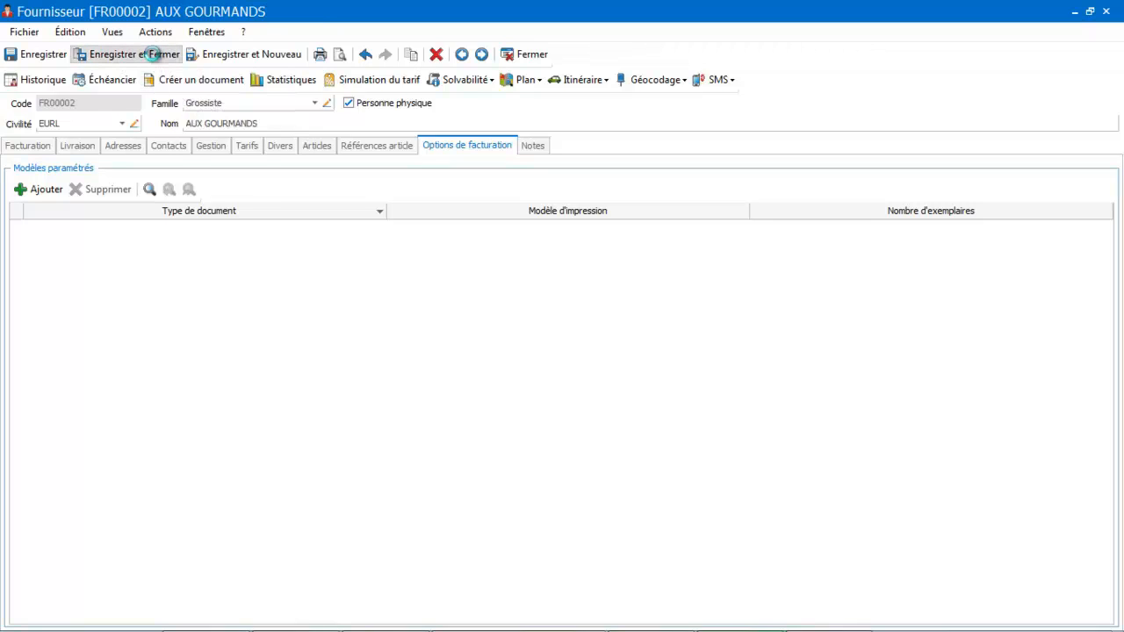